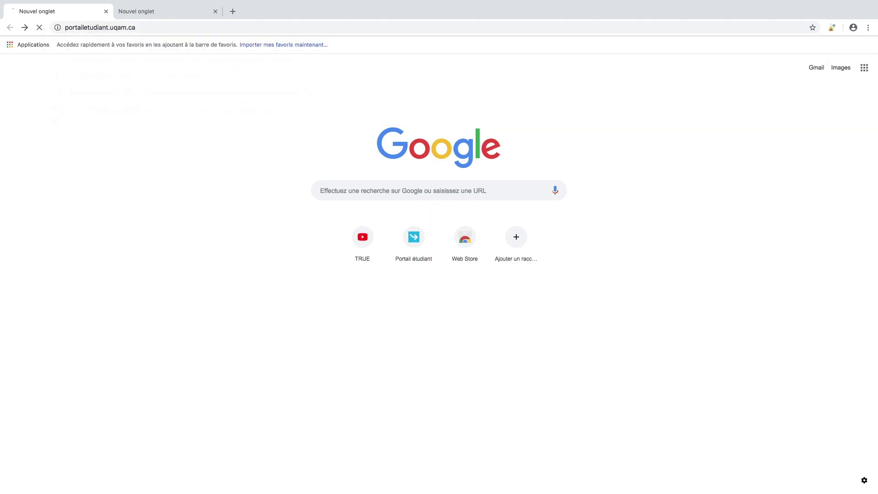
Log into the student portal with the student's permanent code and PIN.
click(411, 238)
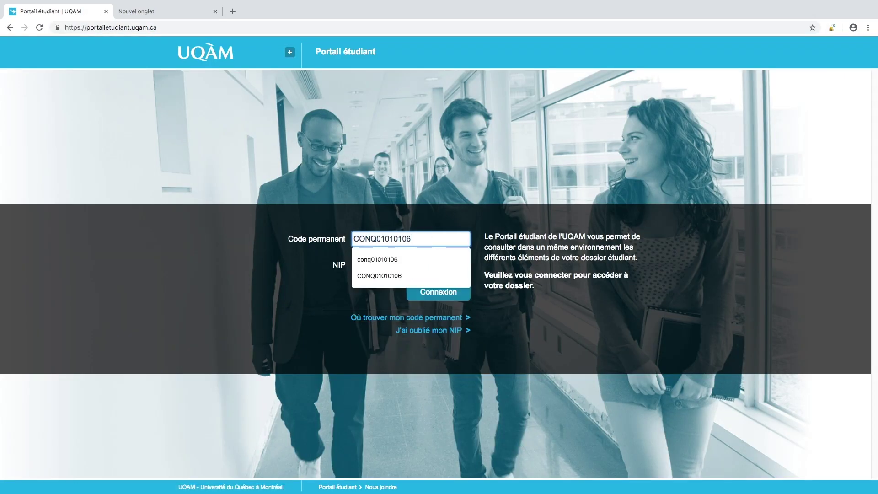
click(394, 263)
text(•)
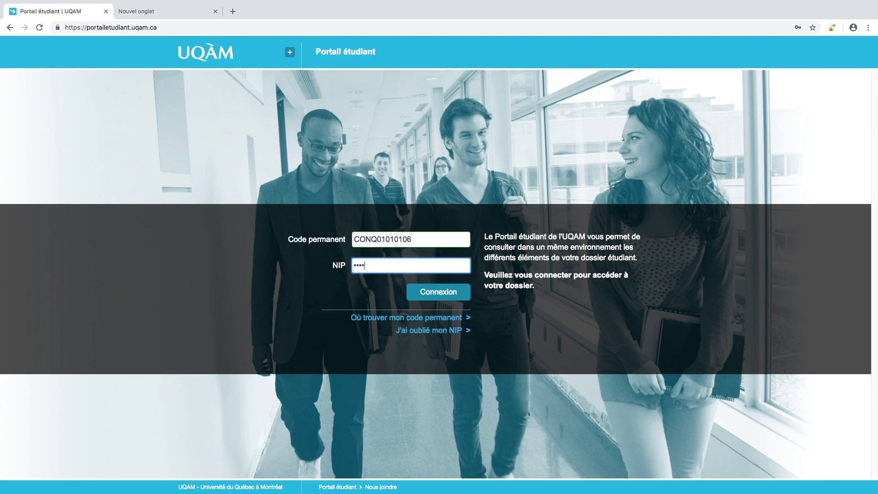
click(441, 294)
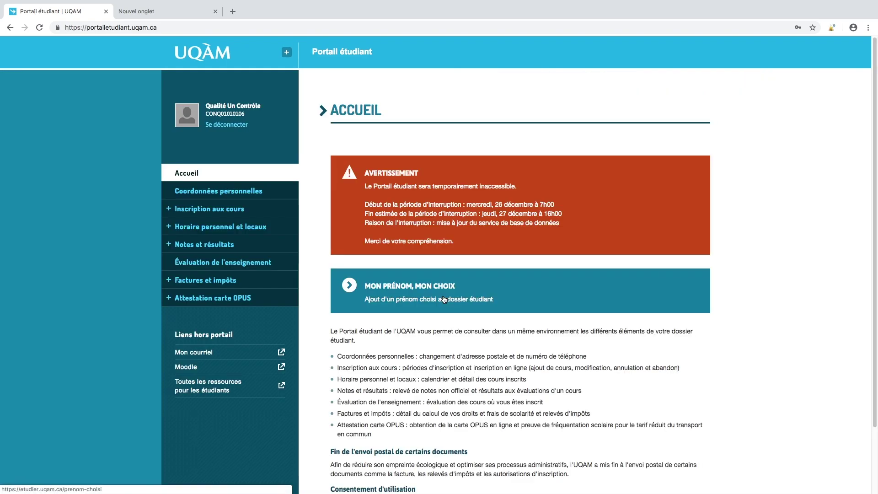
Open Mes périodes d'inscription under Inscription aux cours to see Hiver 2019 periods for program 4480.
click(444, 299)
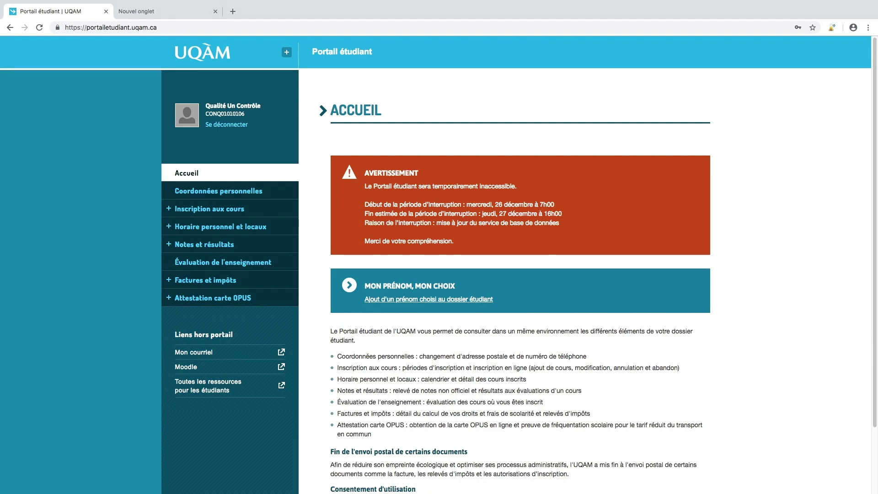
click(172, 211)
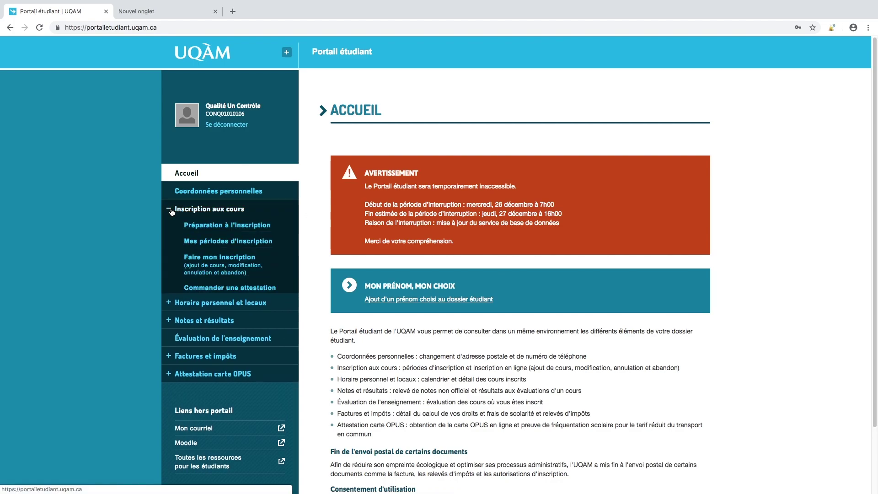
click(223, 243)
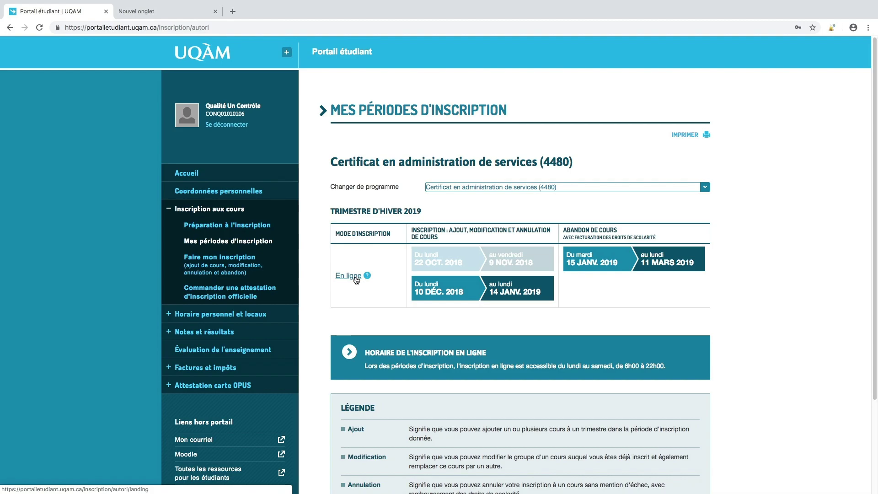
Load etudier.uqam.ca in the second tab and open the Programmes d'études list.
click(169, 15)
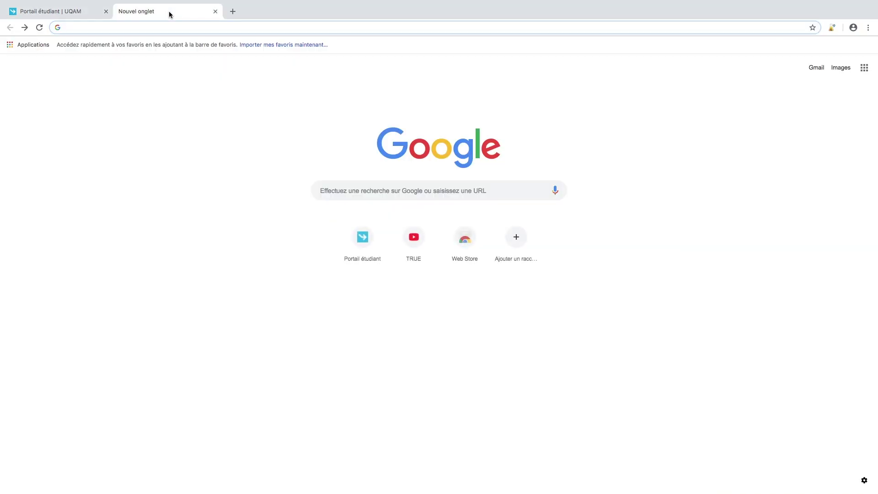
text(etudier.uq)
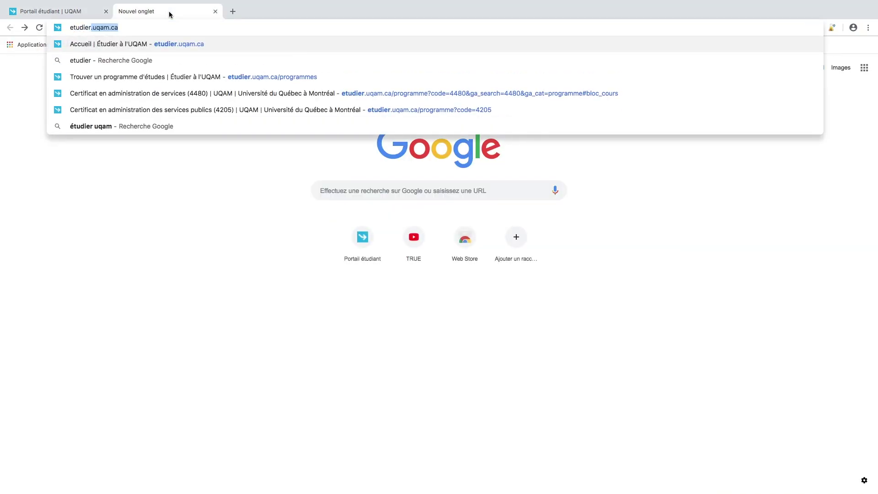
text(am.ca)
key(Return)
click(302, 105)
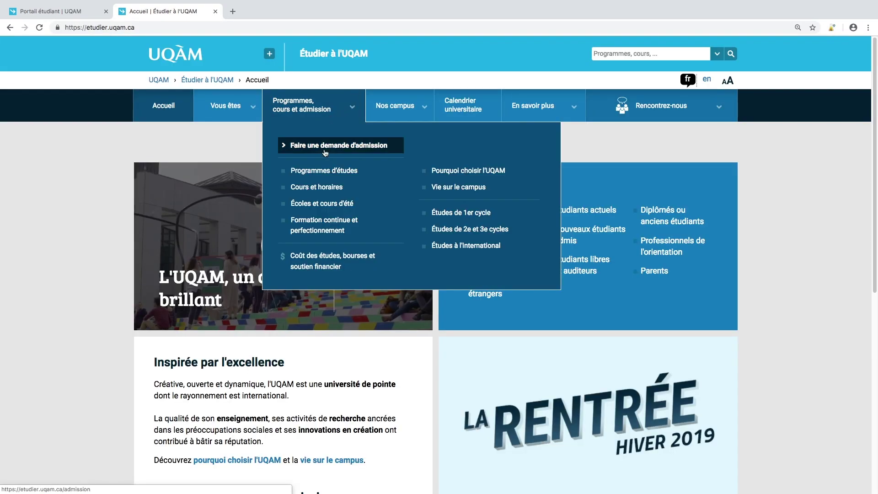
click(332, 172)
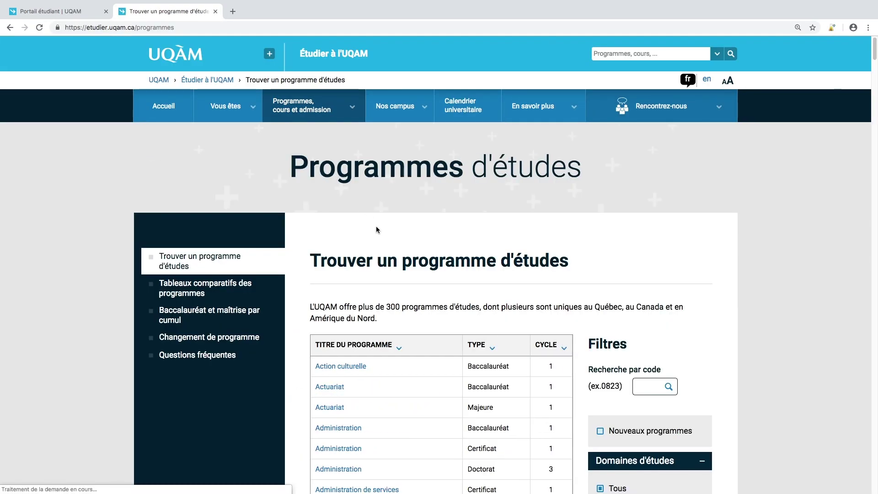
Open the Baccalauréat en action culturelle program page, then return to the portal tab.
scroll(376, 228, down, 5)
scroll(376, 229, down, 1)
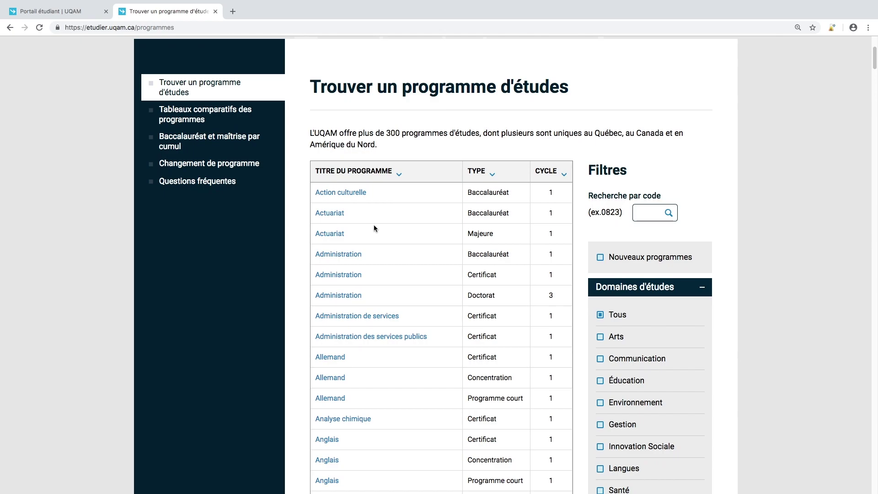
click(362, 194)
scroll(216, 325, down, 7)
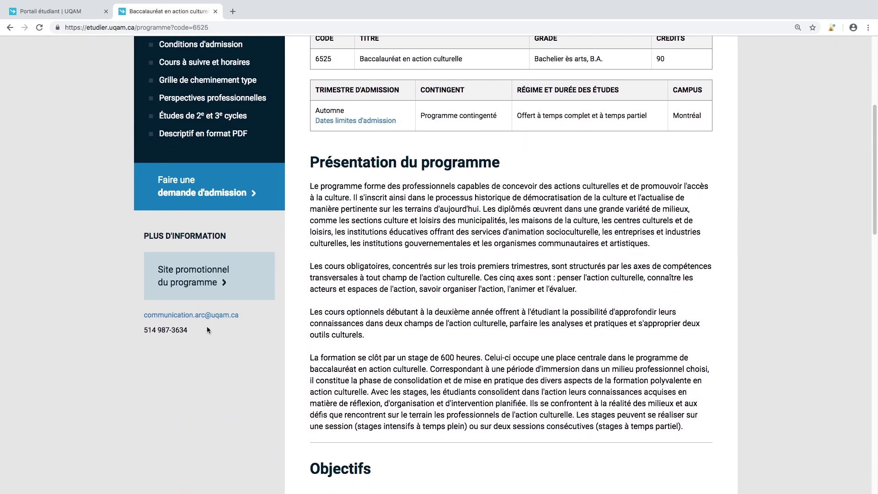
click(81, 13)
mouse_move(367, 277)
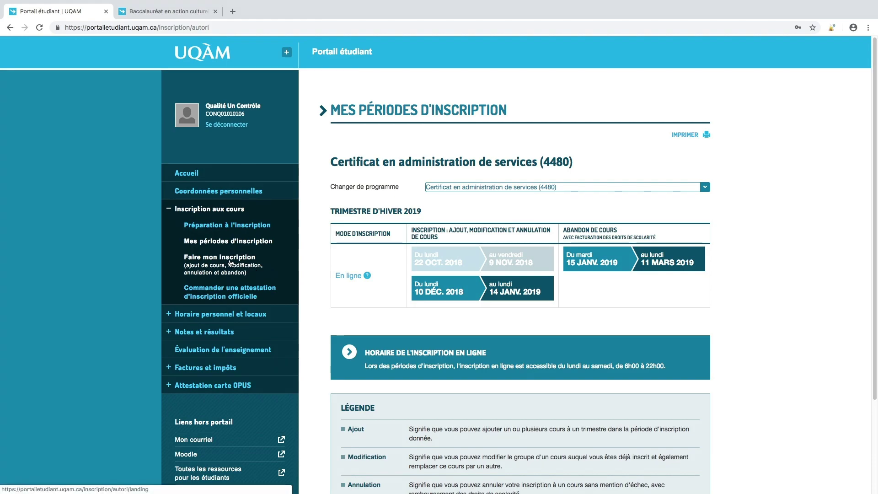
Start the Hiver 2019 registration form for certificate 4480, then go back to the program-site tab.
click(232, 263)
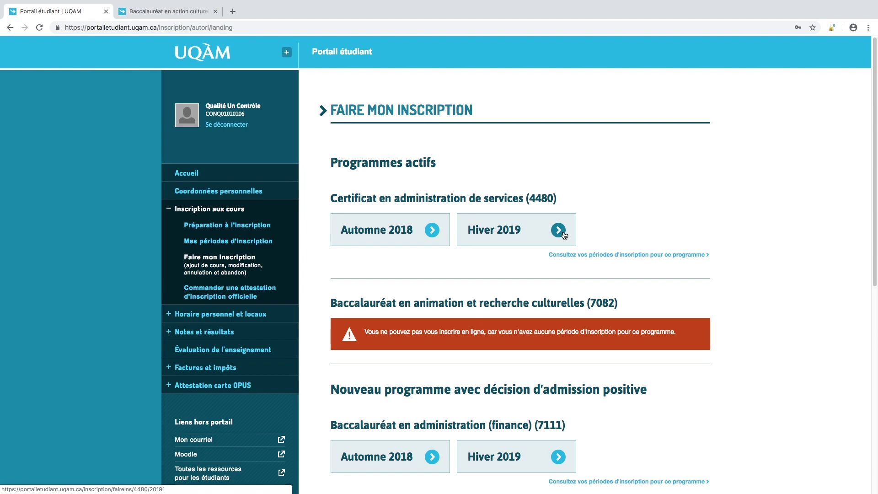
click(559, 231)
scroll(562, 235, down, 2)
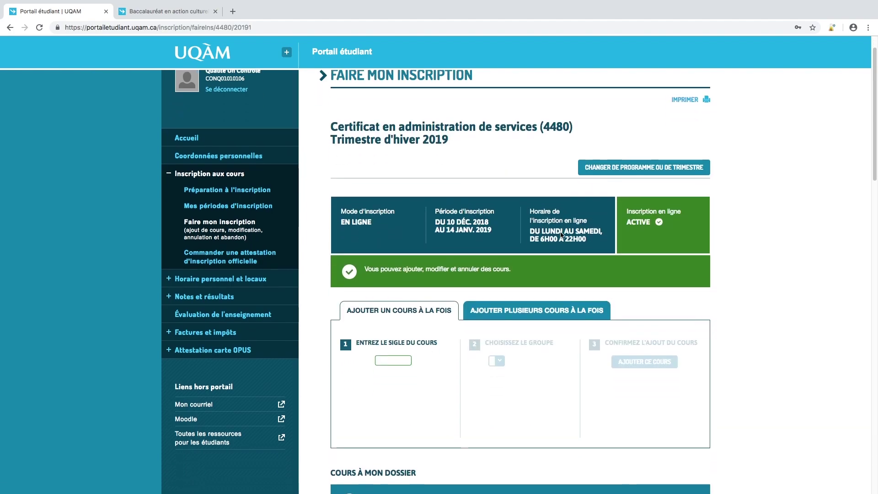
click(179, 13)
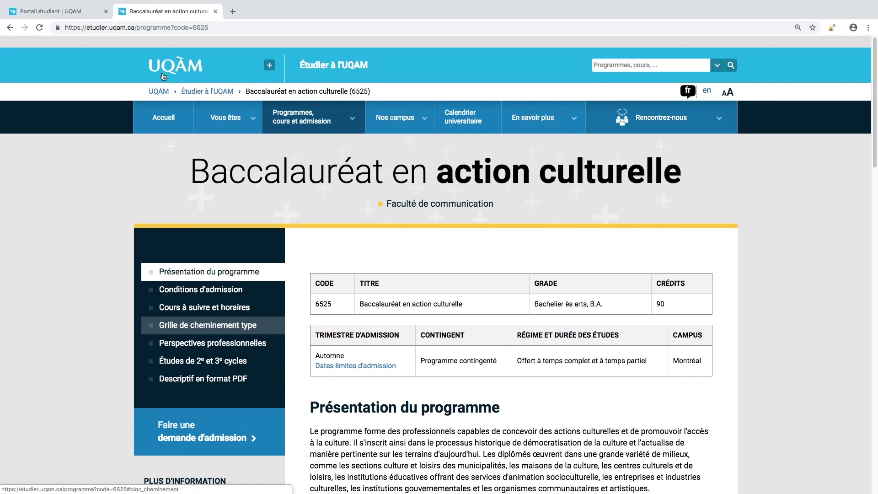
Search the program site by code 4480 to find the Certificat en administration de services.
click(8, 28)
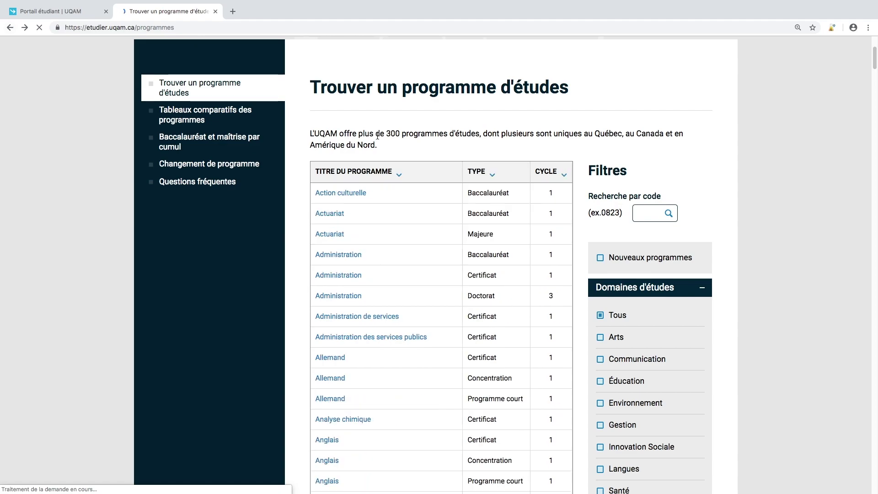
scroll(378, 138, up, 4)
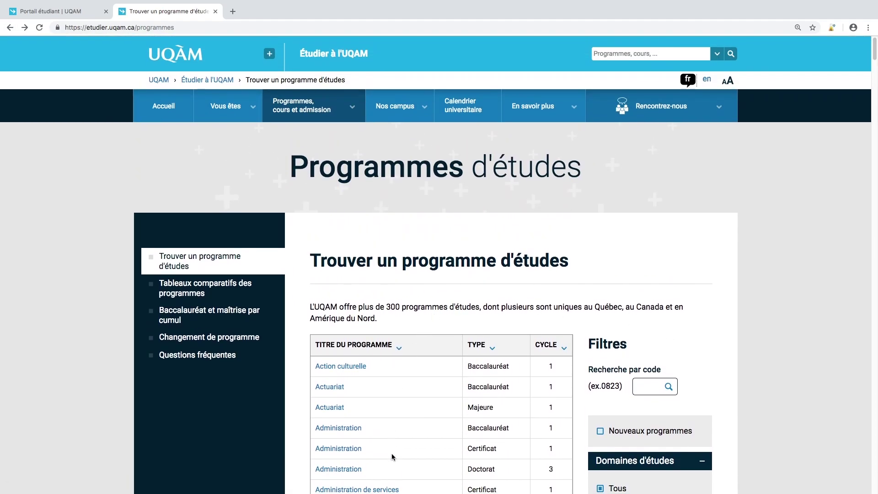
click(646, 384)
text(44)
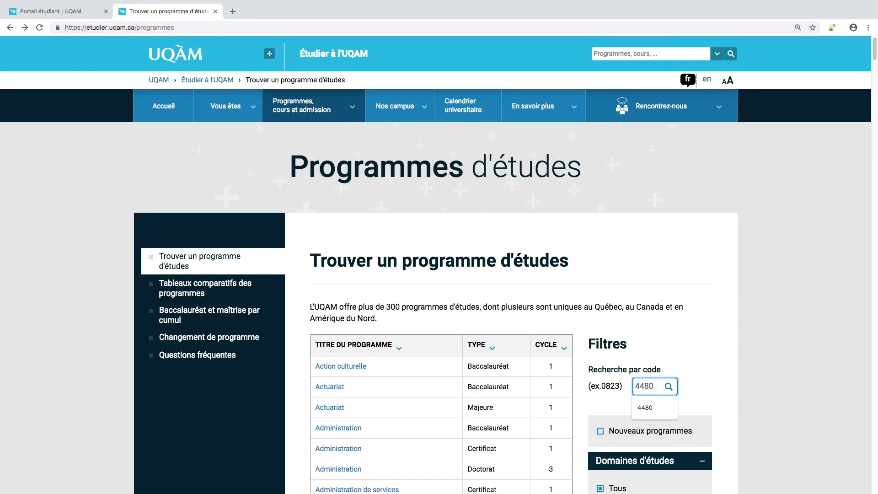
text(80)
click(669, 386)
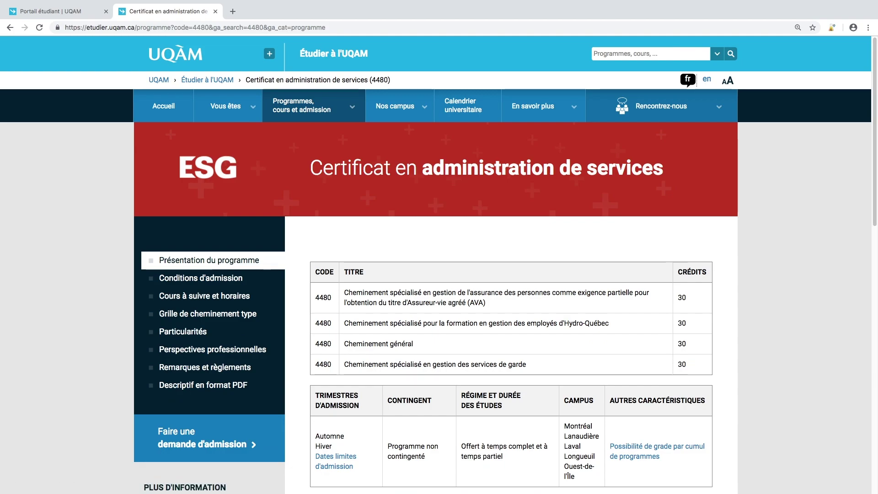
Show the 4480 Cours à suivre et horaires list, including mandatory ECO2400, MET2150 and SCO1250.
click(204, 296)
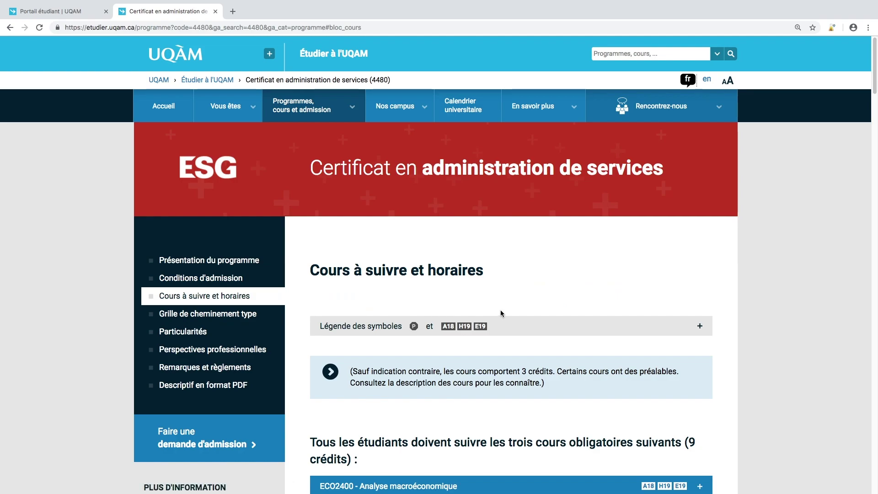
scroll(501, 312, down, 3)
scroll(502, 313, down, 7)
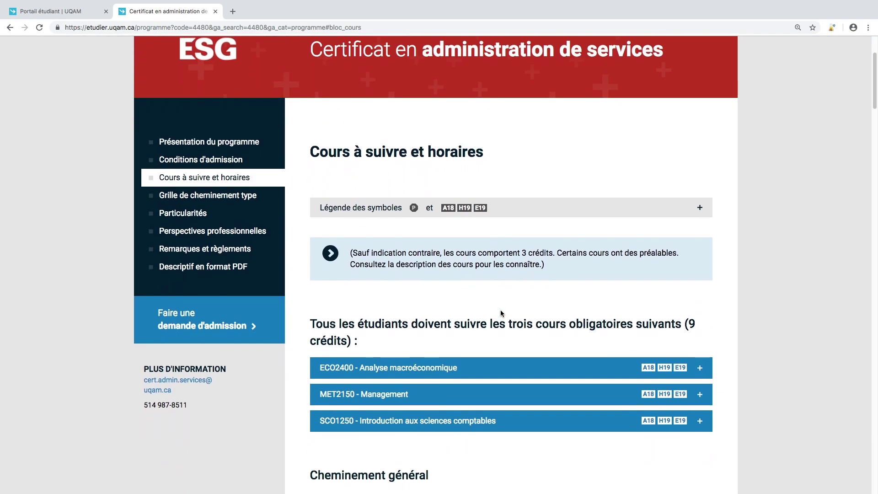
scroll(501, 314, down, 12)
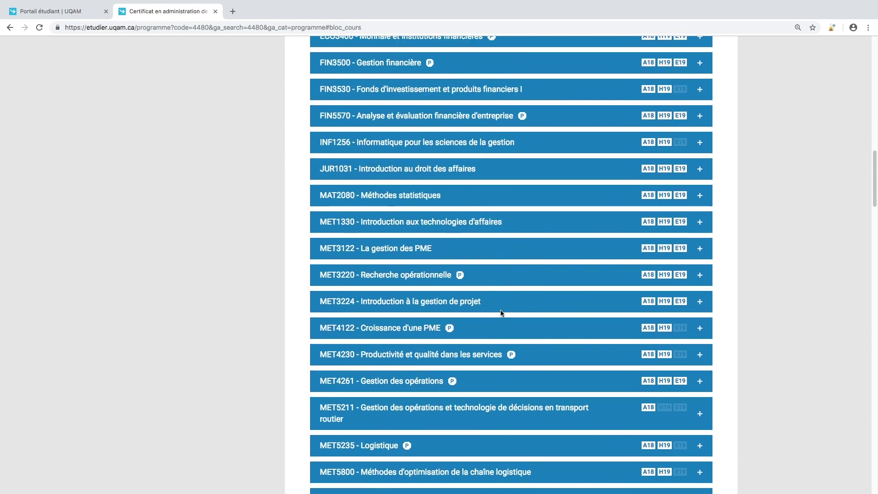
scroll(501, 313, up, 20)
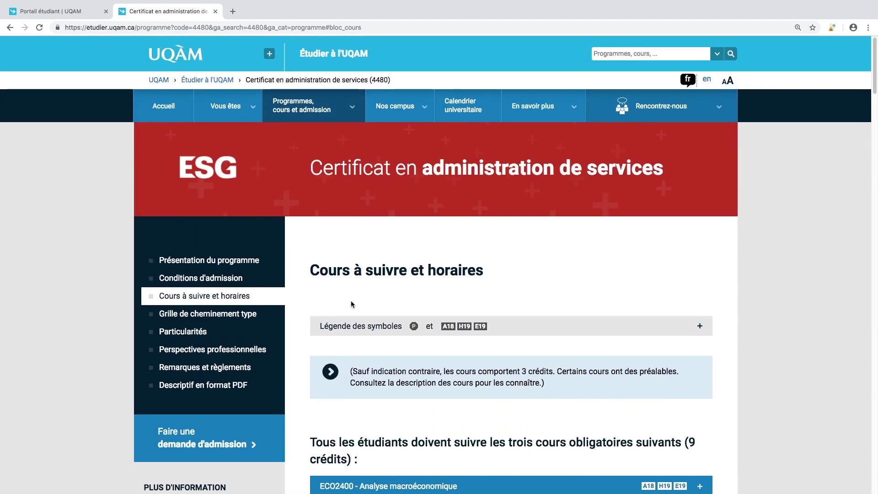
click(226, 314)
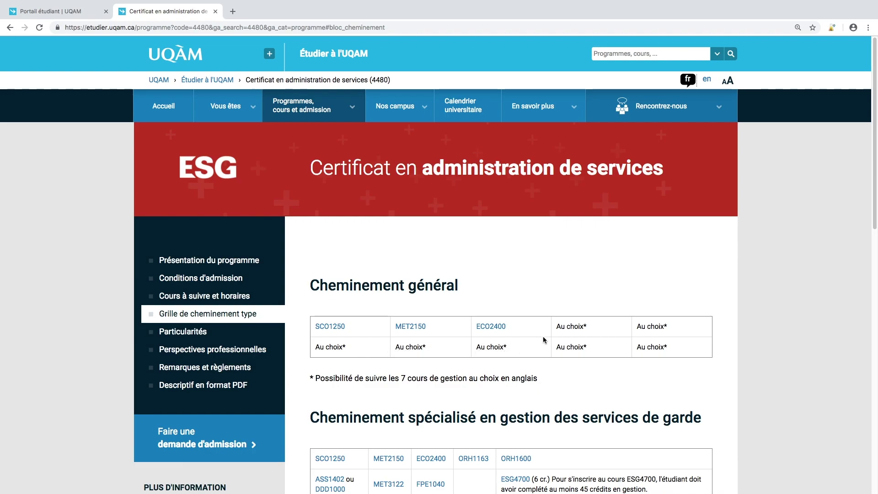
click(242, 297)
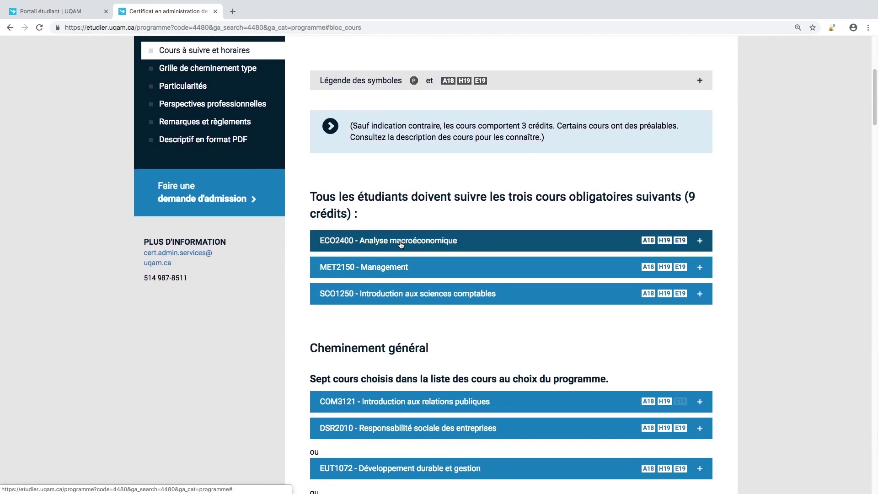
click(401, 244)
scroll(401, 245, down, 8)
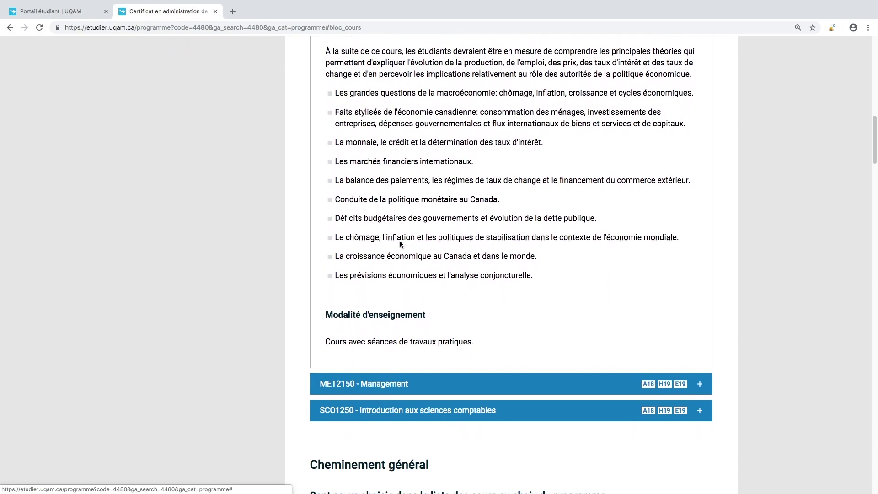
scroll(399, 244, up, 9)
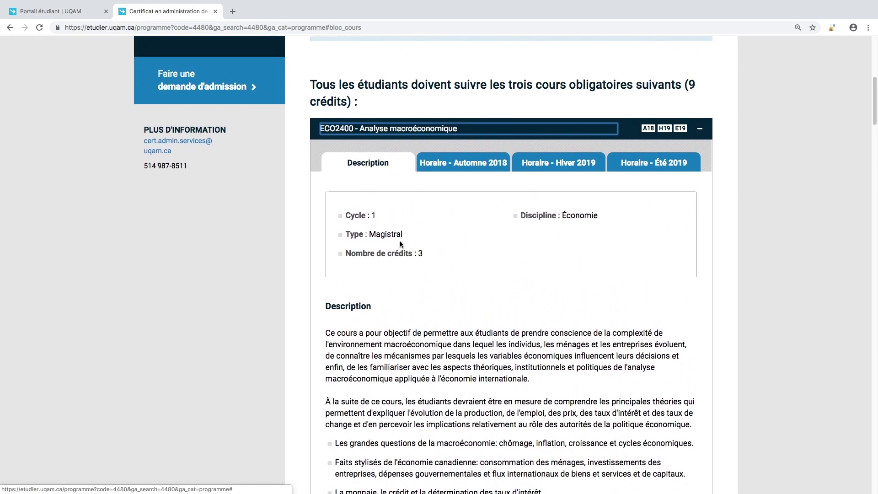
click(559, 168)
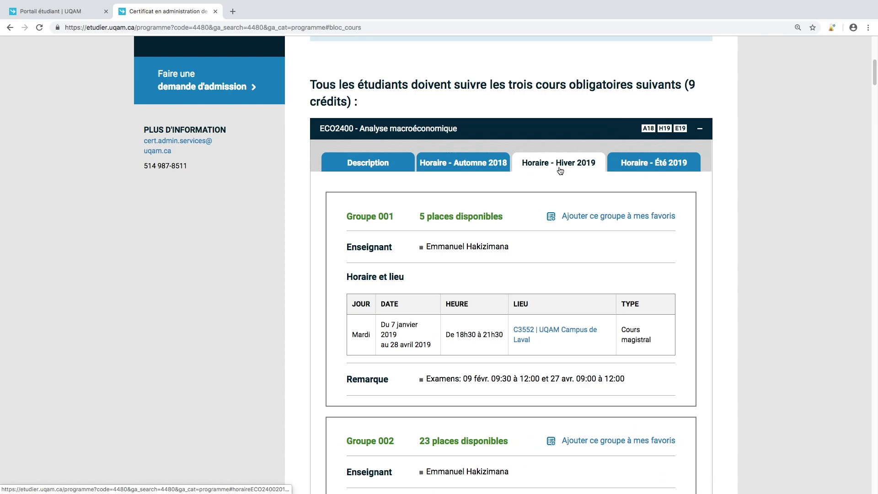
scroll(539, 216, down, 7)
scroll(540, 219, down, 8)
scroll(539, 219, down, 7)
scroll(539, 215, up, 5)
scroll(539, 215, up, 9)
scroll(539, 215, up, 9)
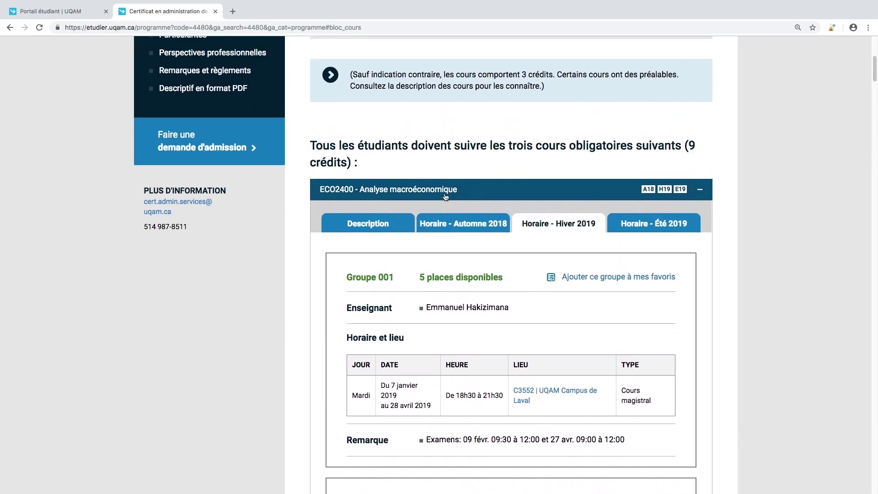
click(446, 196)
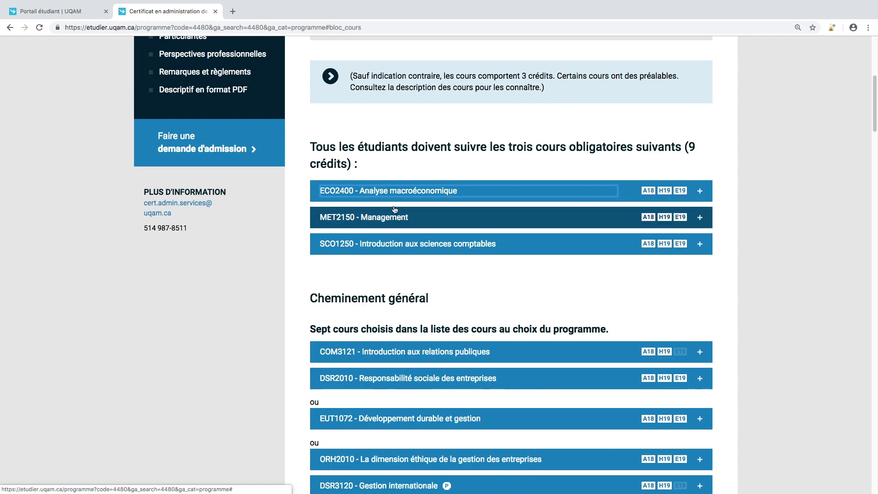
click(395, 197)
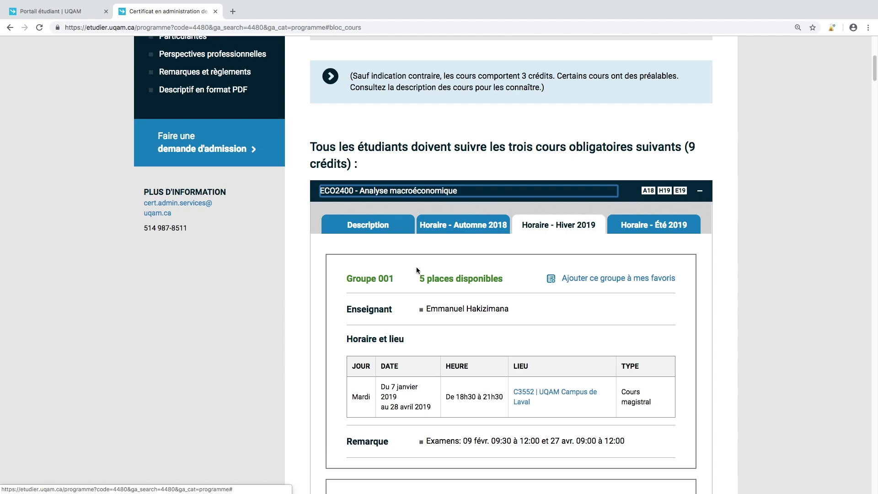
scroll(416, 267, down, 3)
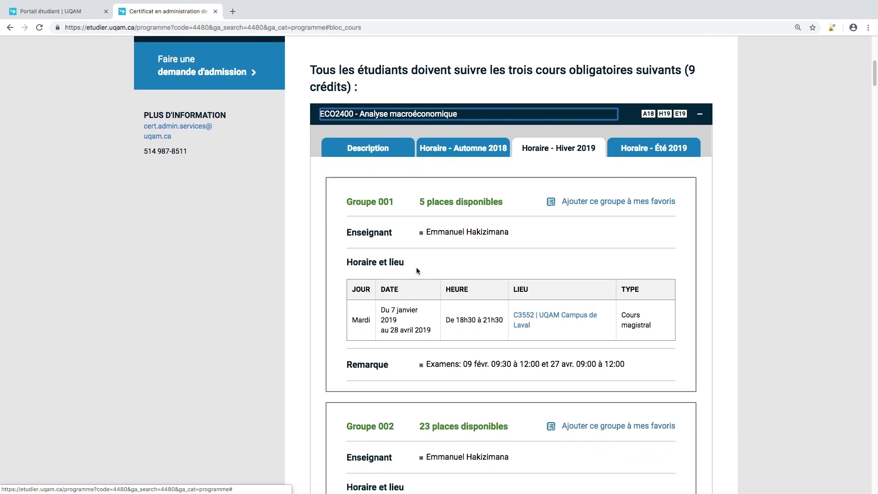
scroll(416, 267, up, 3)
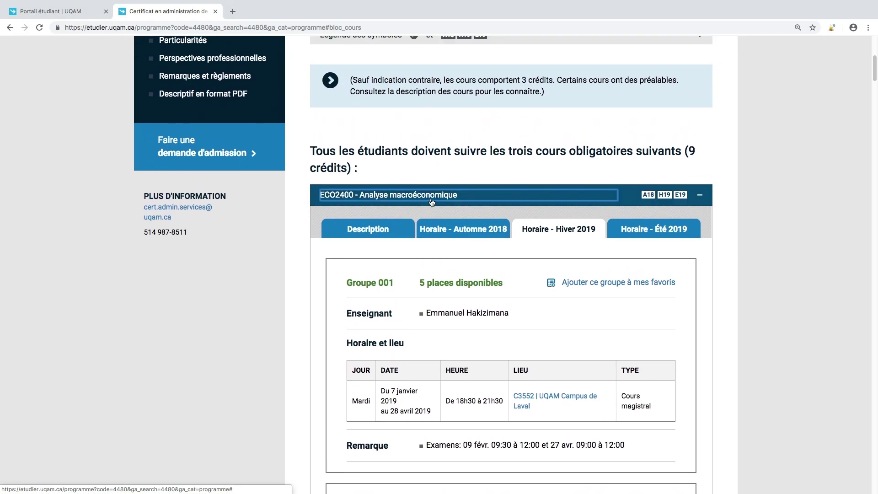
click(433, 201)
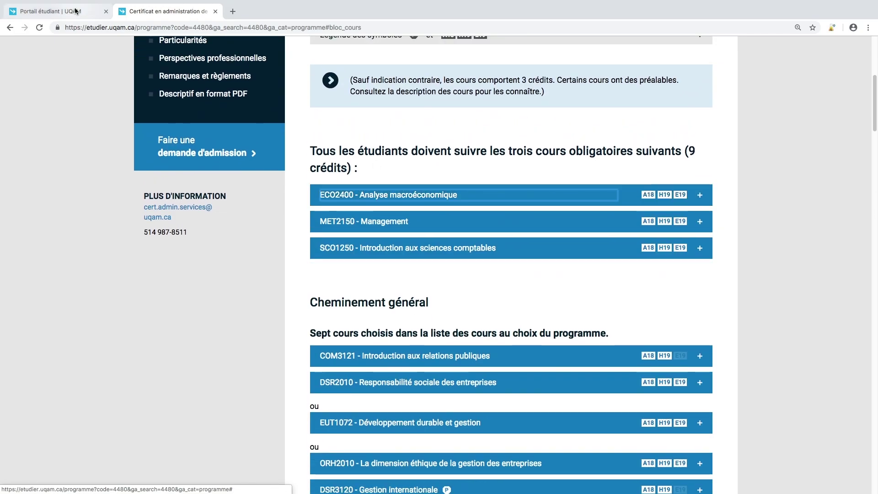
Add ECO2400 group 14 (17 places) to the Hiver 2019 registration and dismiss the confirmation.
click(76, 10)
click(396, 348)
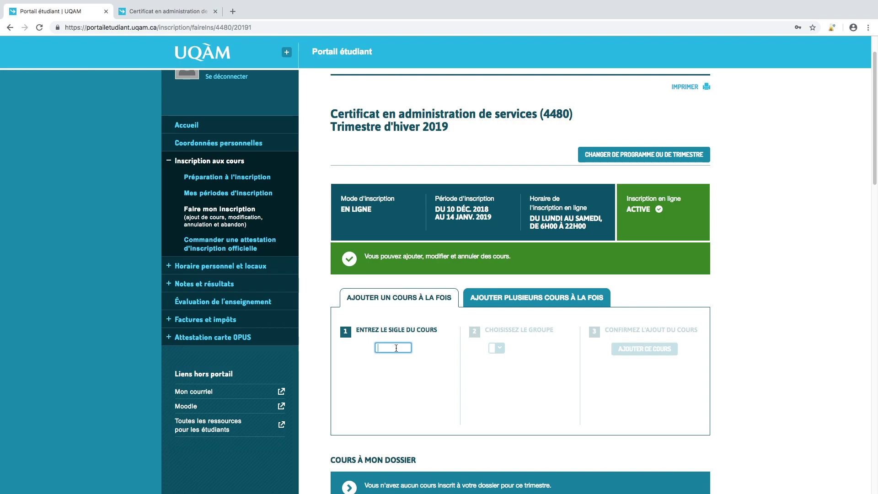
text(ECO2400)
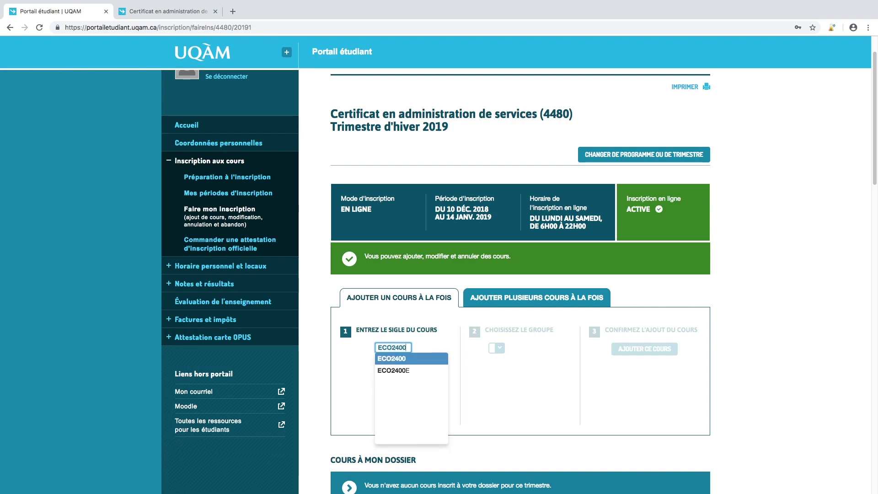
click(399, 360)
click(539, 349)
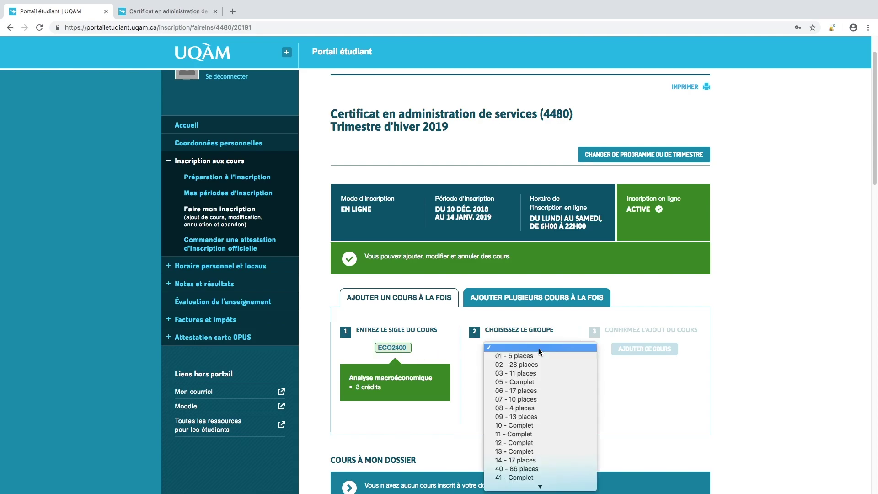
click(520, 461)
click(643, 350)
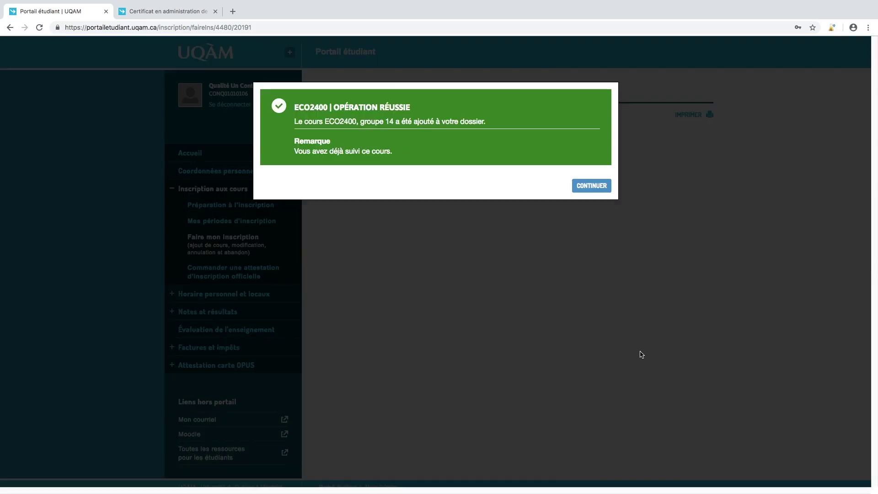
click(602, 189)
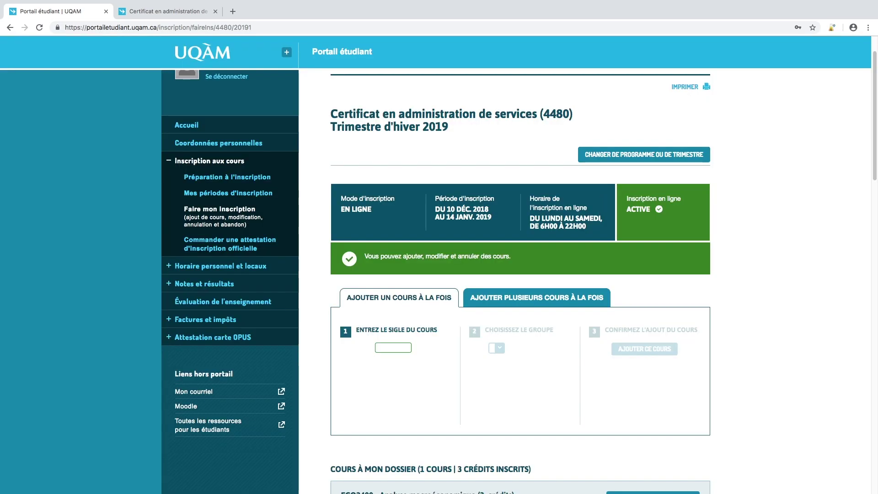
scroll(501, 339, down, 5)
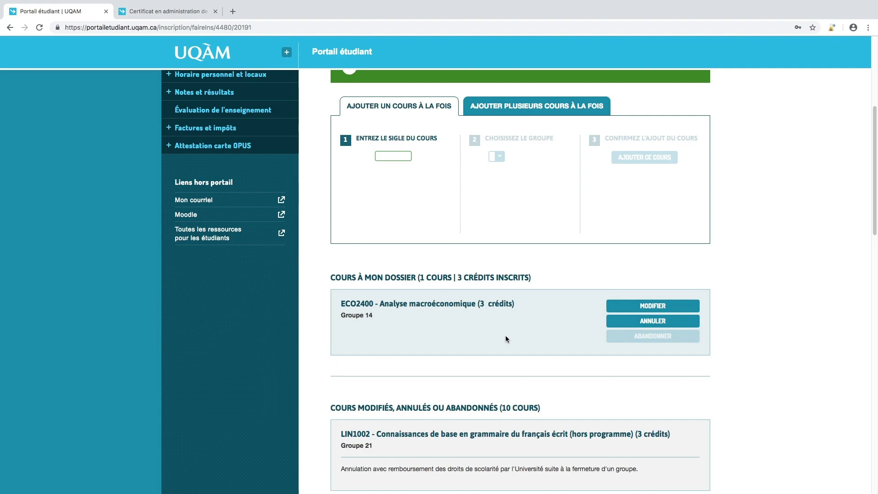
scroll(506, 335, up, 4)
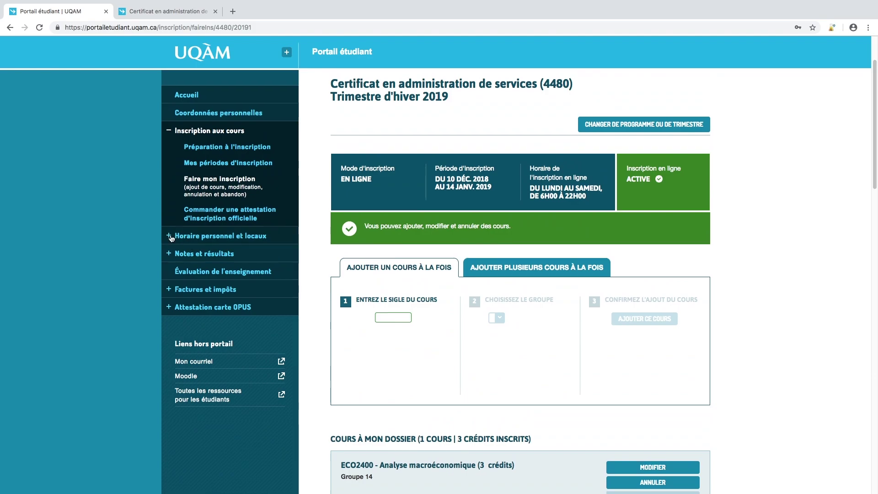
Open the Horaire – hiver 2019 schedule and expand, then collapse, the ECO2400 row to check its details.
click(171, 237)
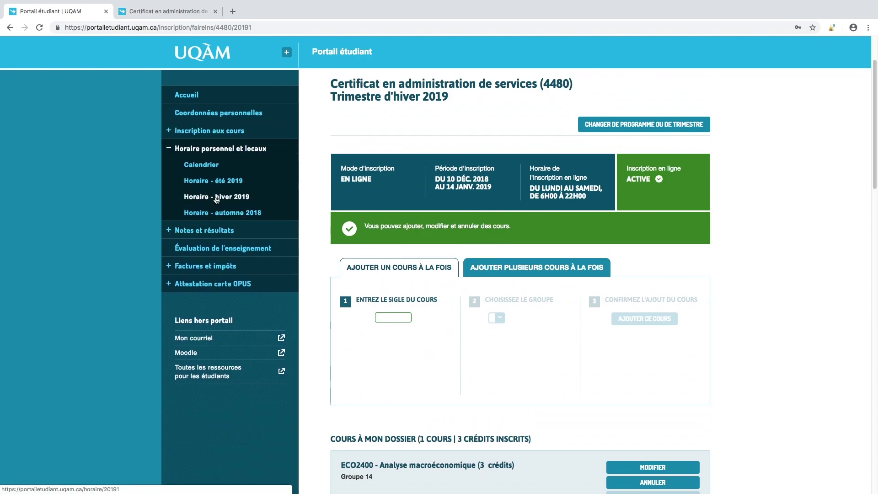
click(216, 198)
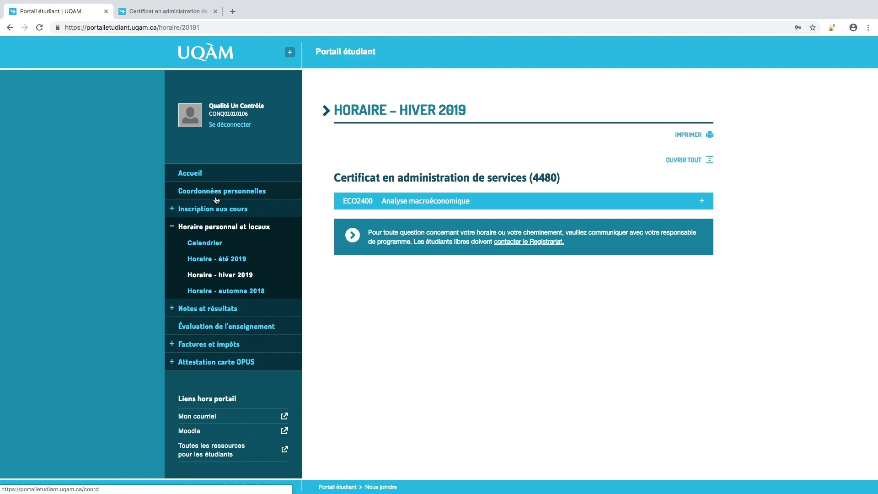
click(444, 202)
scroll(525, 268, down, 3)
scroll(524, 268, up, 3)
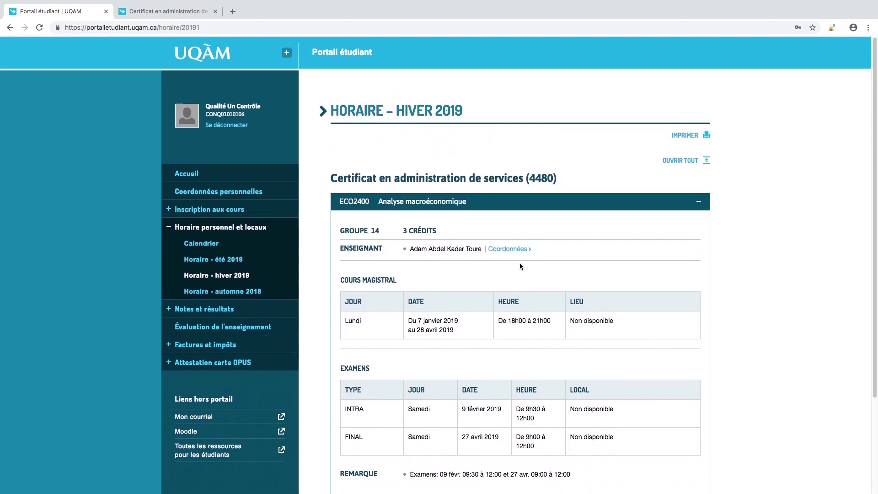
click(453, 208)
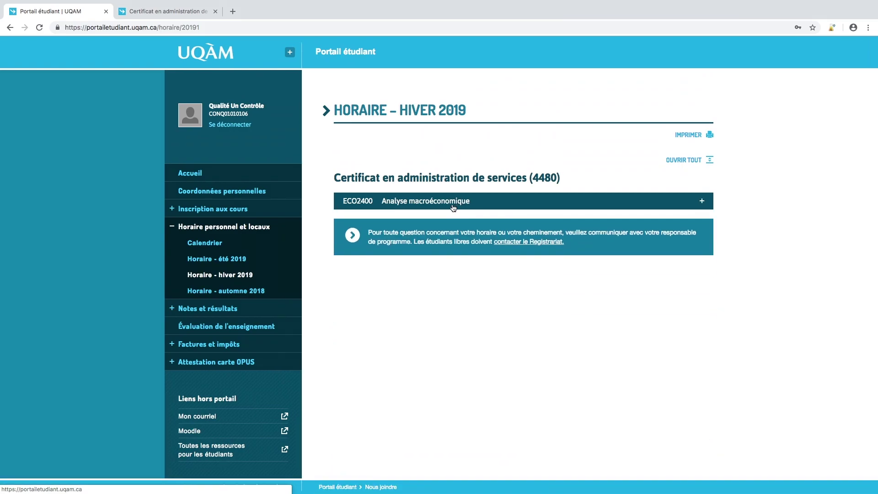